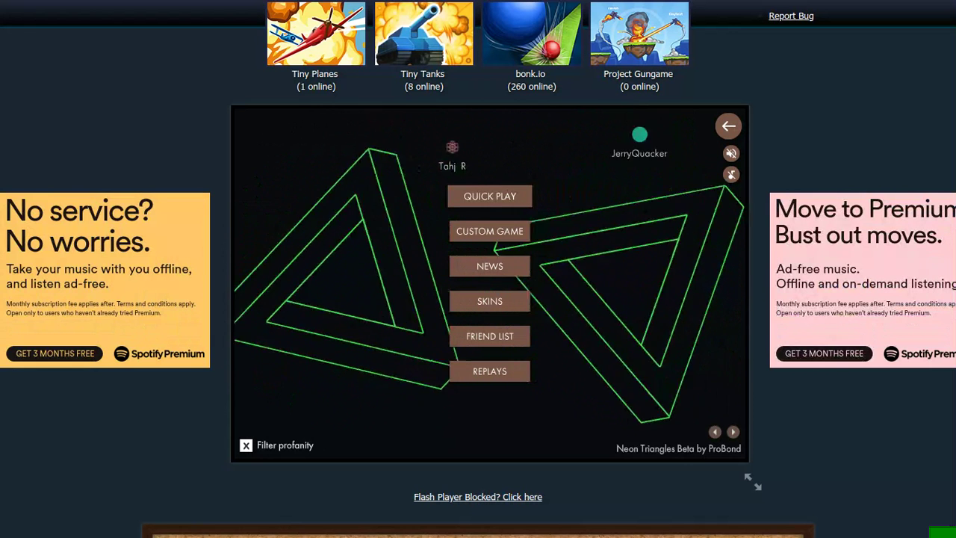
# - Browse the skin collection, then join a random online game via Quick Play
pyautogui.click(503, 306)
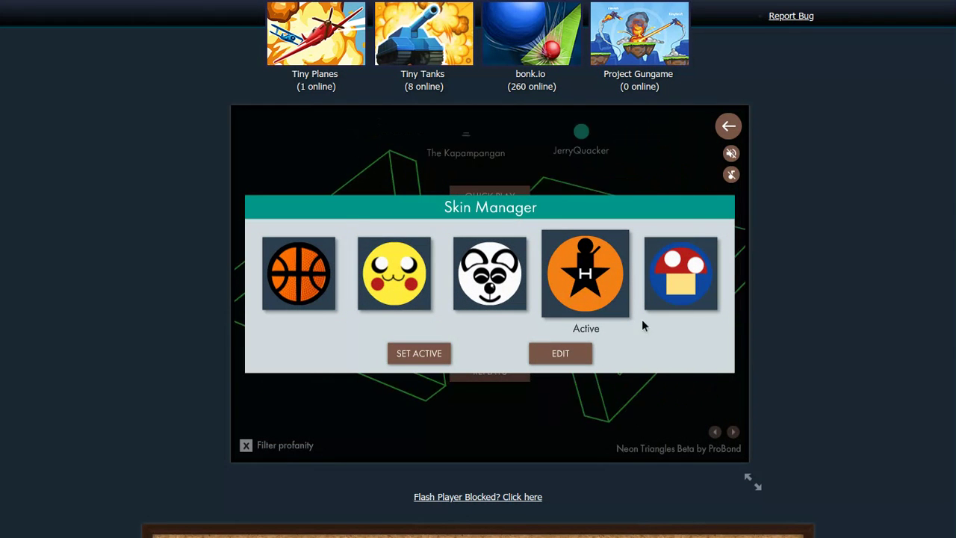
pyautogui.click(729, 126)
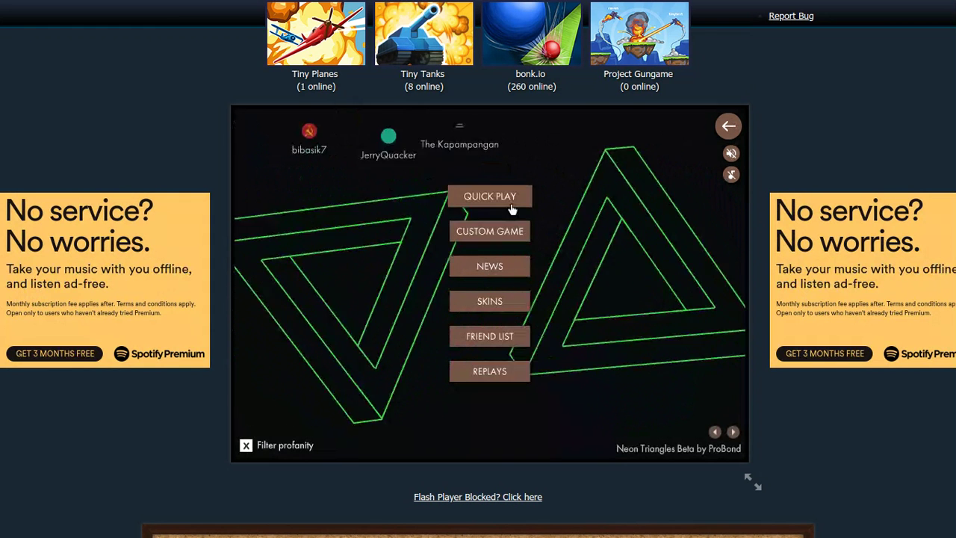
pyautogui.click(512, 207)
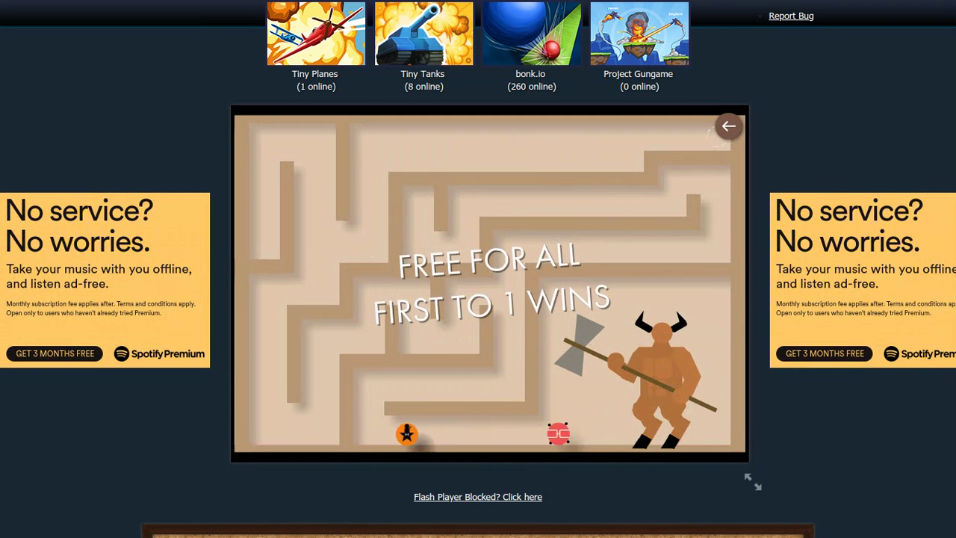
# - Roll the ball through the maze down to its bottom-left corner
pyautogui.press('Up')
pyautogui.press('Right')
pyautogui.press('Right')
pyautogui.press('Up')
pyautogui.press('Left')
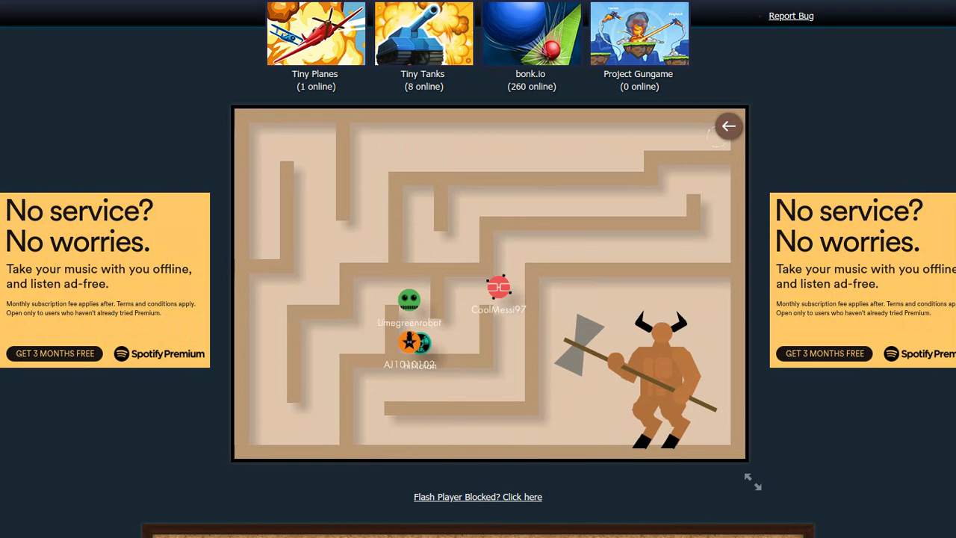
pyautogui.press('Down')
pyautogui.press('Left')
pyautogui.press('Left')
pyautogui.press('Down')
pyautogui.press('Left')
# - Climb the left corridor and roll right along the maze's top row
pyautogui.press('Up')
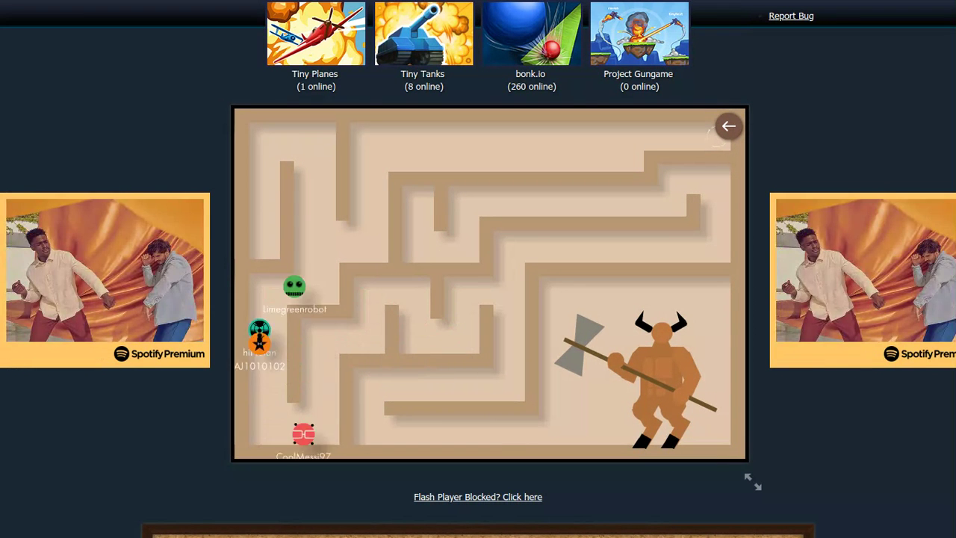
pyautogui.press('Right')
pyautogui.press('Up')
pyautogui.press('Right')
pyautogui.press('Up')
pyautogui.press('Right')
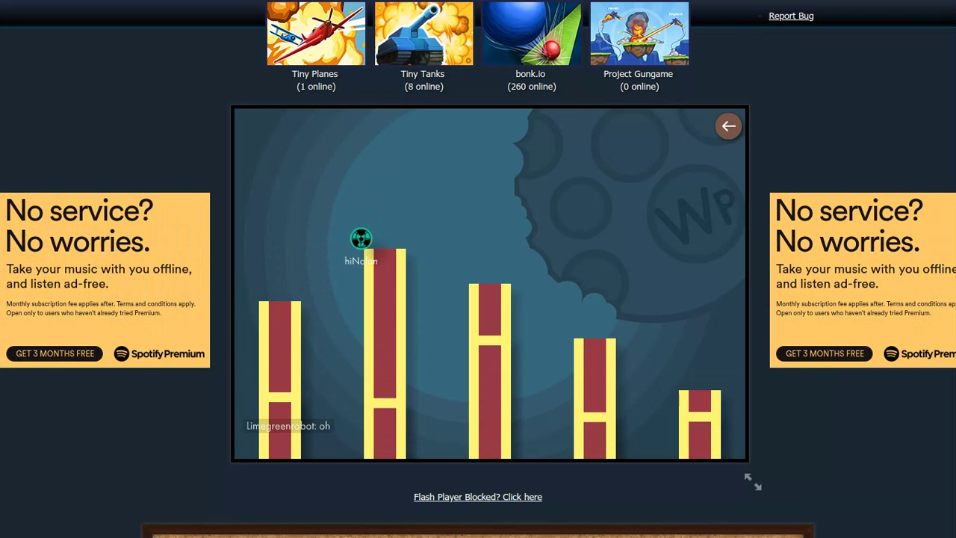
# - Open chat to send a message, then keep moving the ball in the spiked arena
pyautogui.press('Return')
pyautogui.write('f')
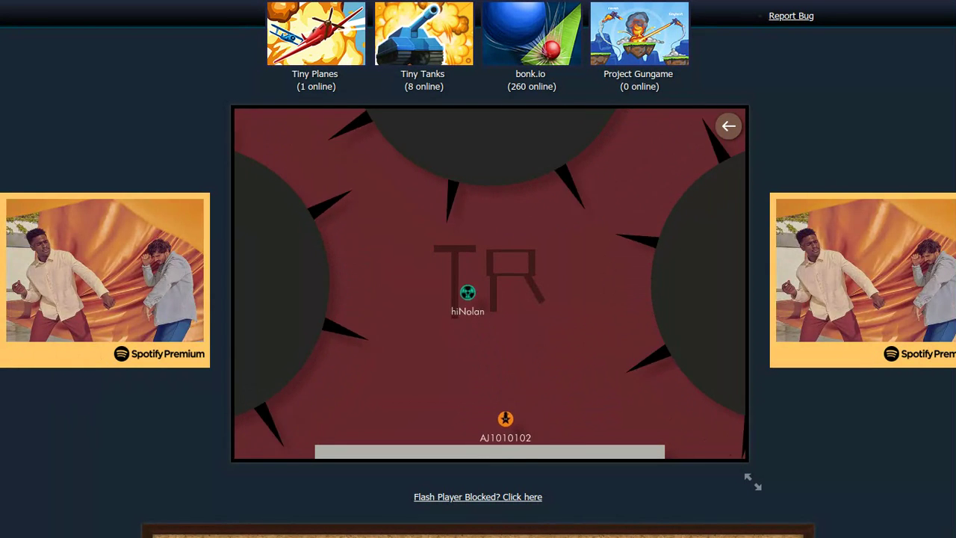
pyautogui.press('Up')
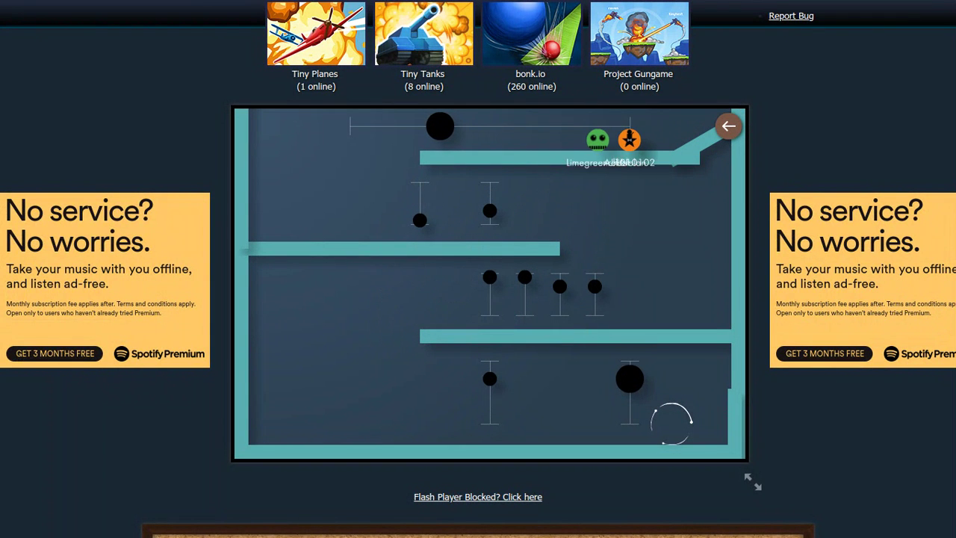
# - Roll left off the top platform to a lower level, then roll right and back left
pyautogui.press('Left')
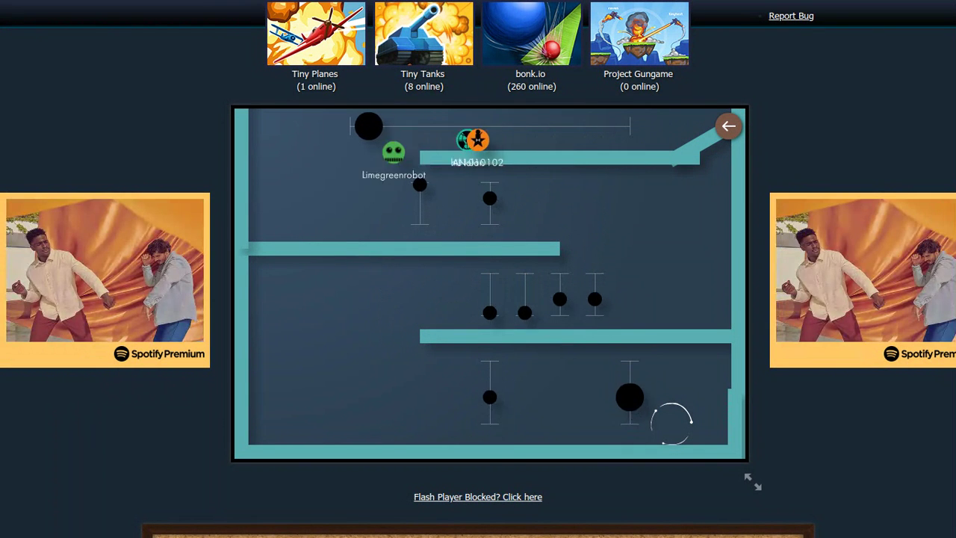
pyautogui.press('Left')
pyautogui.press('Left')
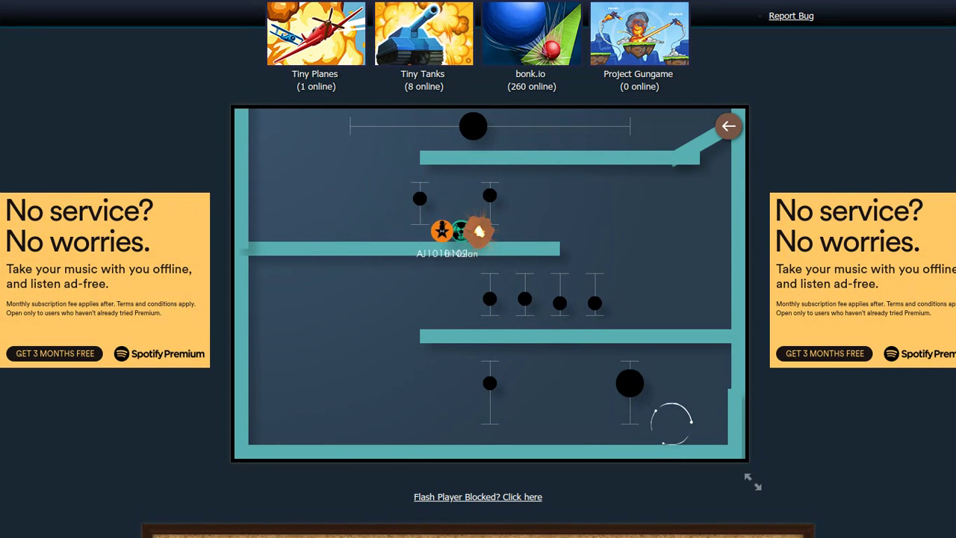
pyautogui.press('Right')
pyautogui.press('Left')
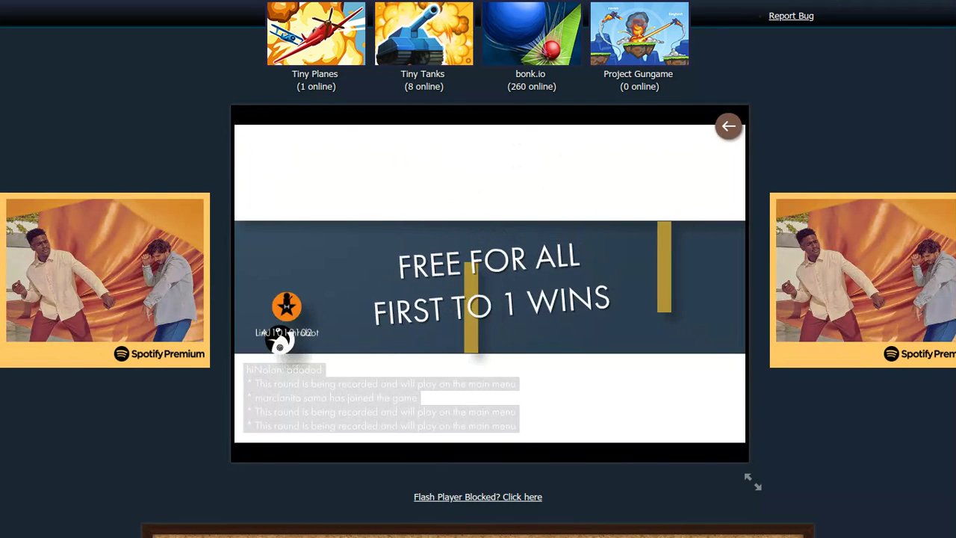
# - Move the ball right and rise up over the hurdles
pyautogui.press('Right')
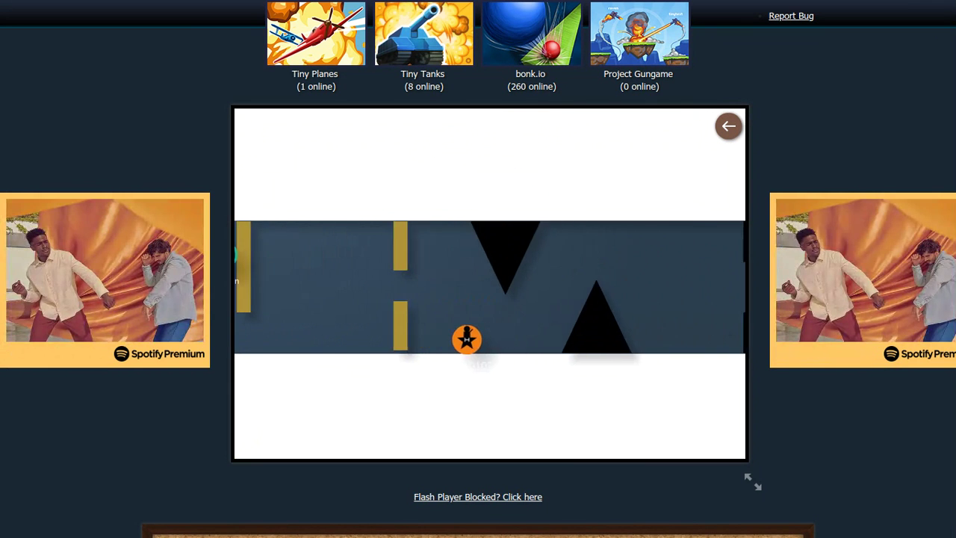
pyautogui.press('Up')
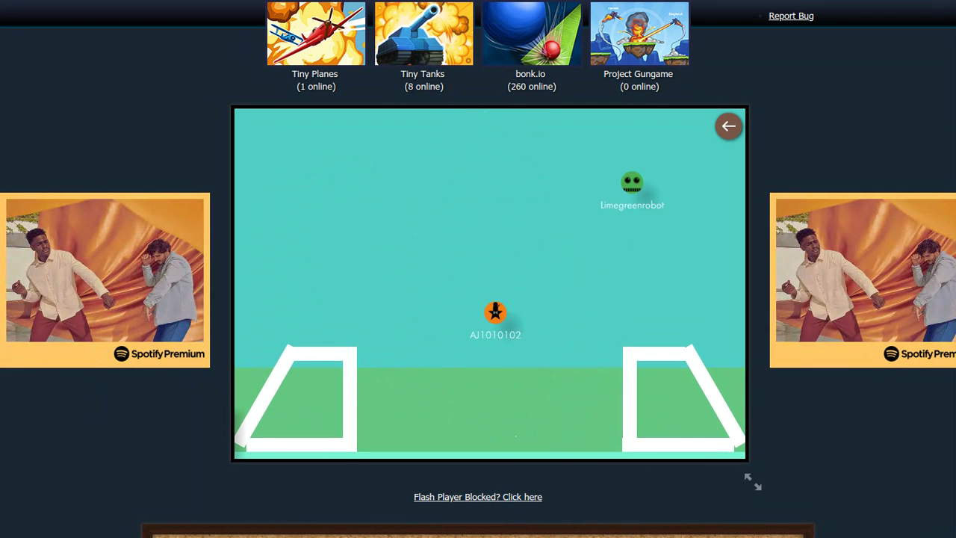
# - Lift the player into the air and steer it up and to the left
pyautogui.press('Up')
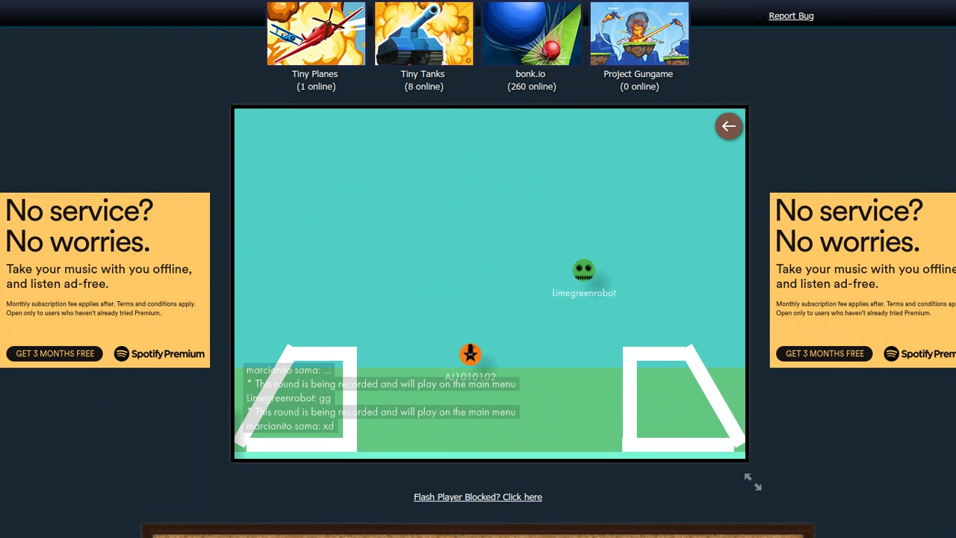
pyautogui.press('Up')
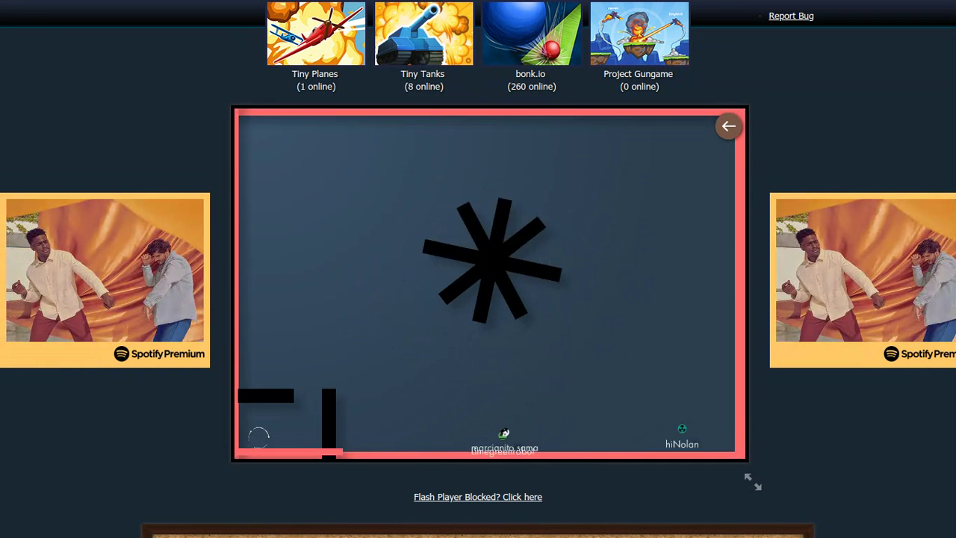
# - Fly the player up-left across the asterisk arena, back right, then down to the floor
pyautogui.press('Up')
pyautogui.press('Left')
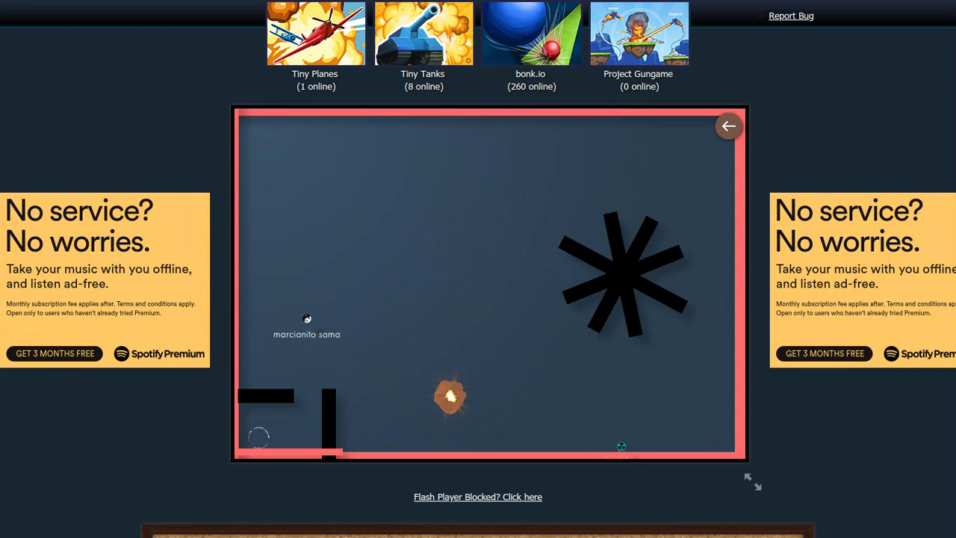
pyautogui.press('Right')
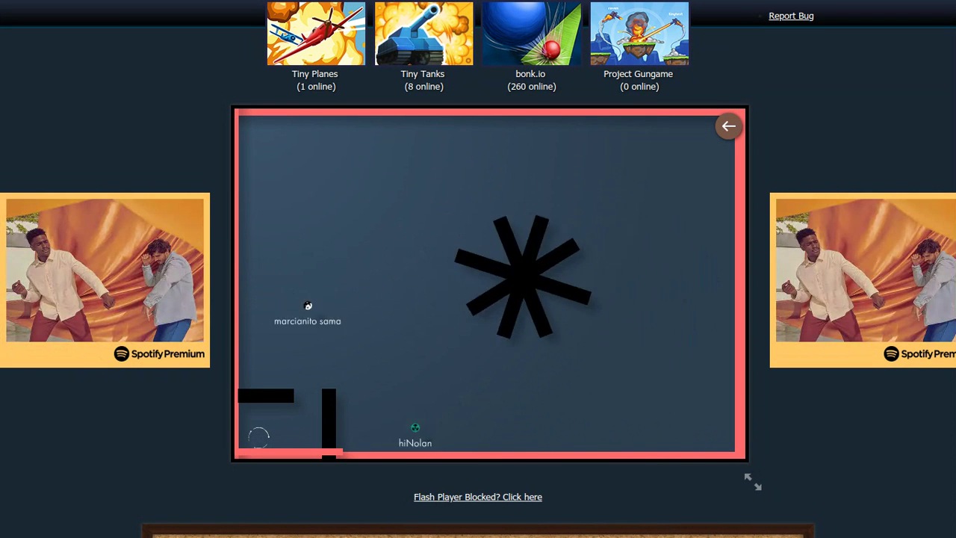
pyautogui.press('Left')
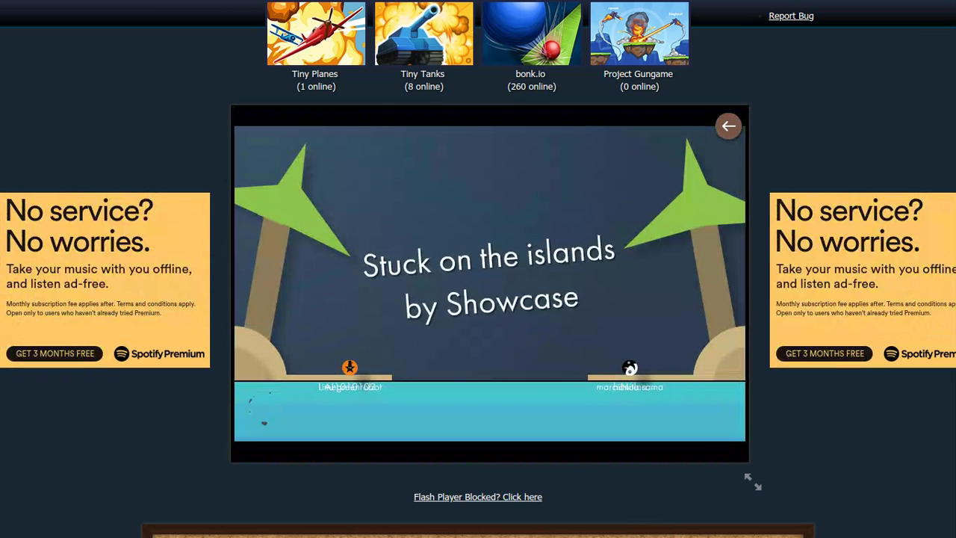
# - Steer the ball right and upward as the island round begins
pyautogui.press('-')
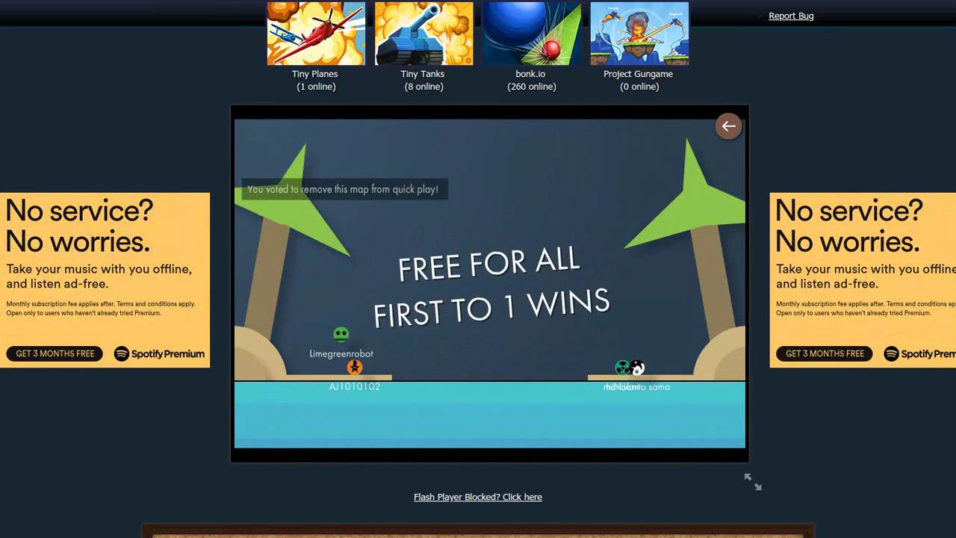
pyautogui.press('Right')
pyautogui.press('Right')
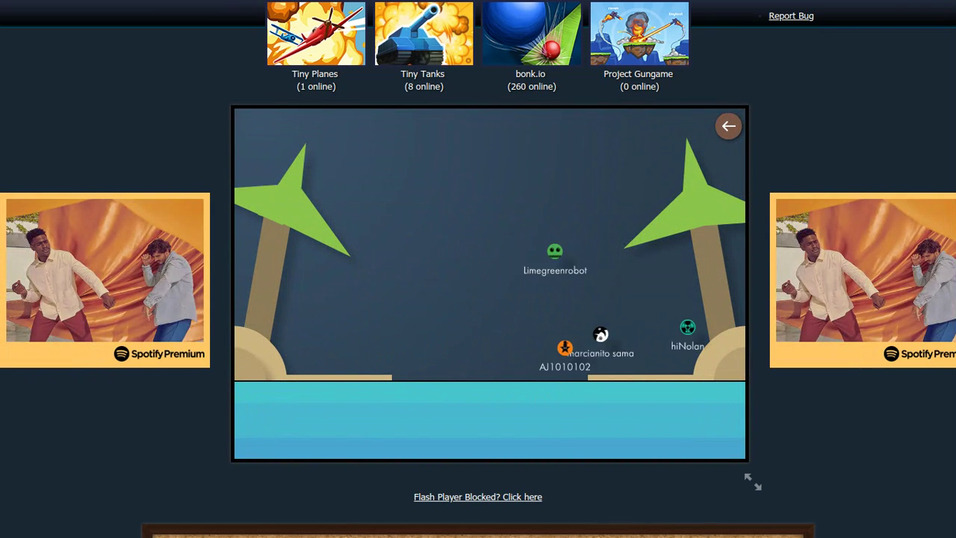
pyautogui.press('Up')
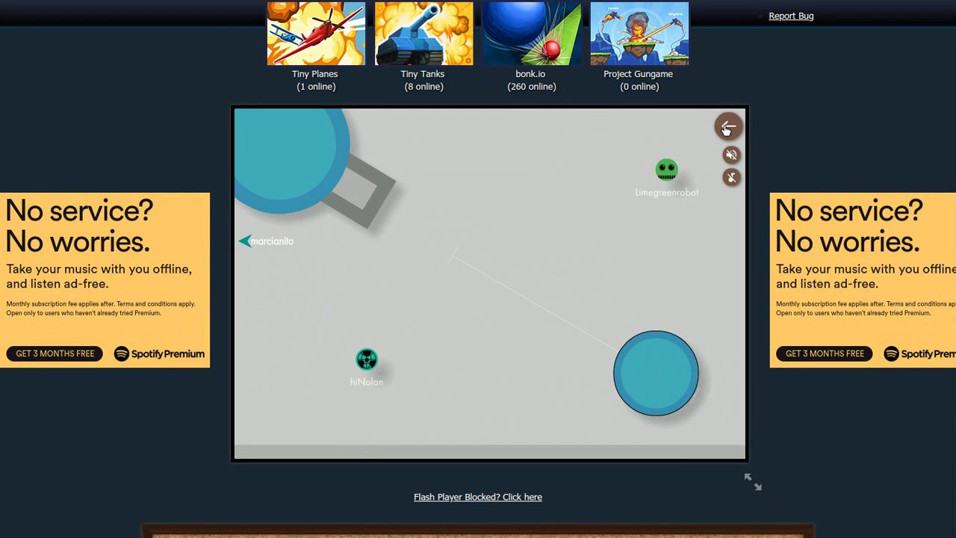
# - Leave the current match and host a new password-protected room from the Room List
pyautogui.click(727, 127)
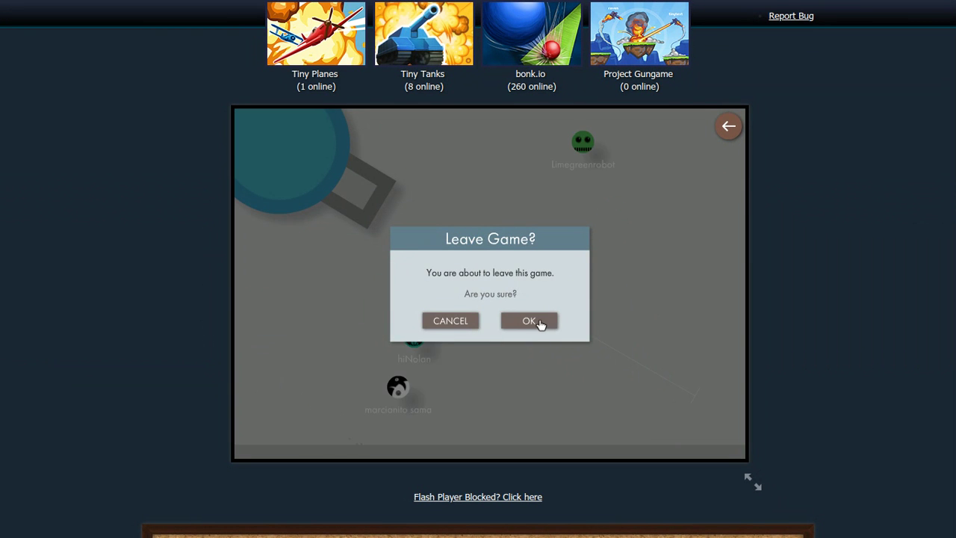
pyautogui.click(541, 323)
pyautogui.click(512, 241)
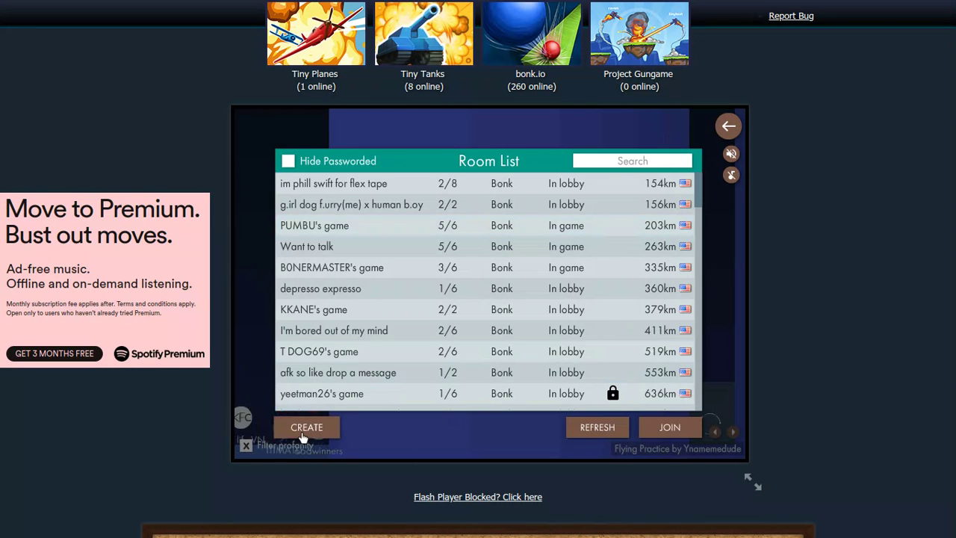
pyautogui.click(302, 436)
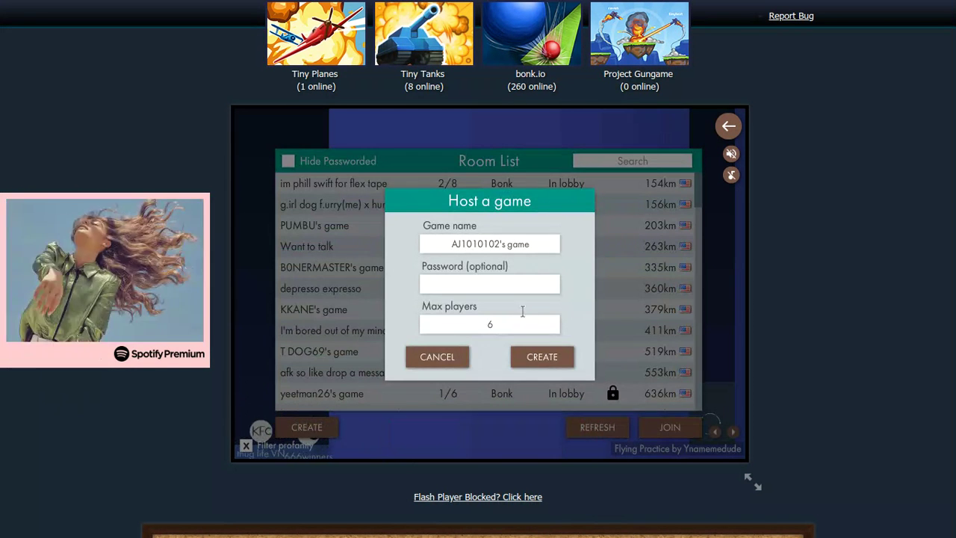
pyautogui.write('********')
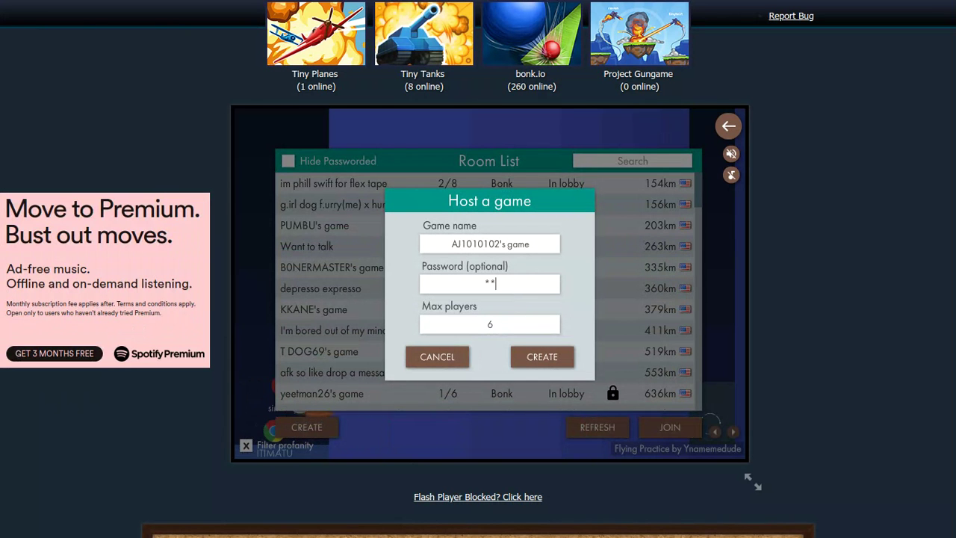
pyautogui.write('***')
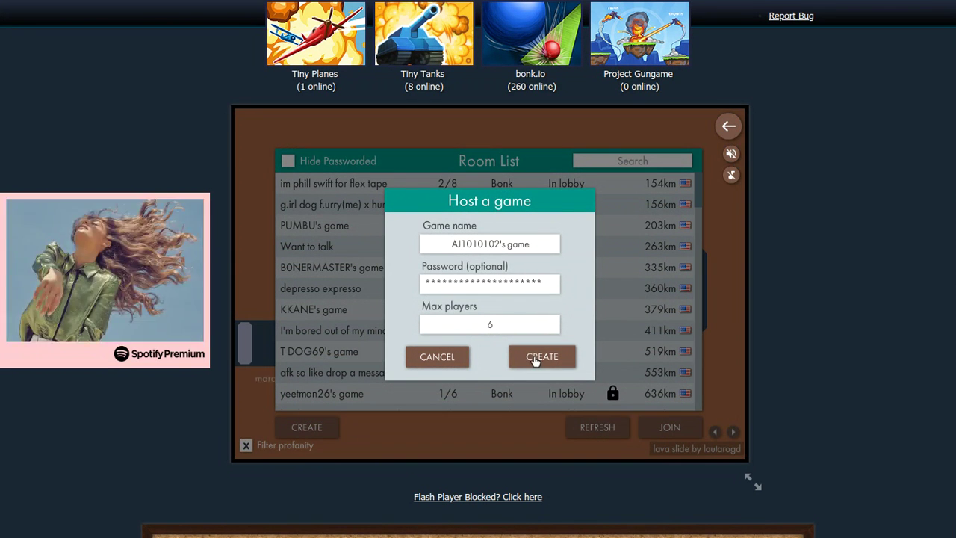
pyautogui.click(535, 357)
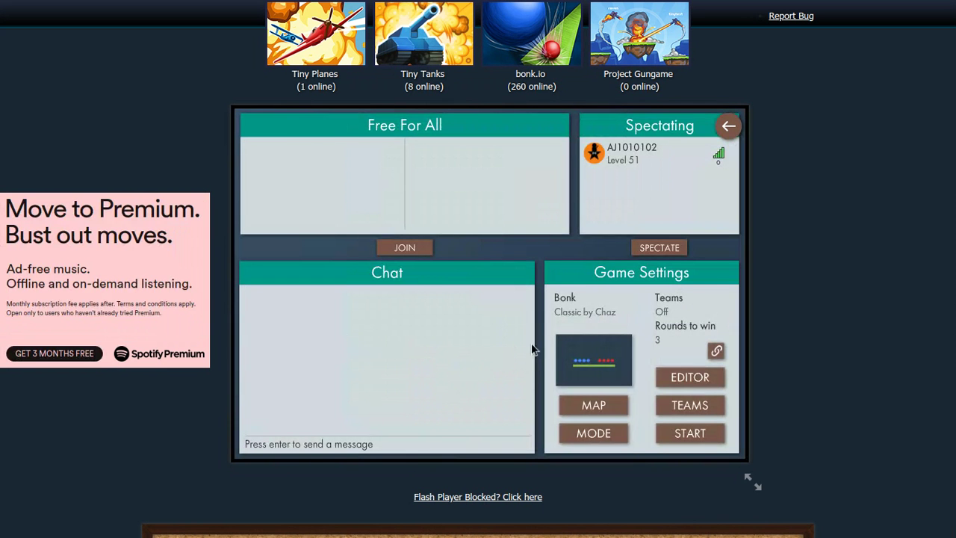
# - Choose the self-made Shrinking Pyrimaid map from the own-maps category
pyautogui.click(602, 404)
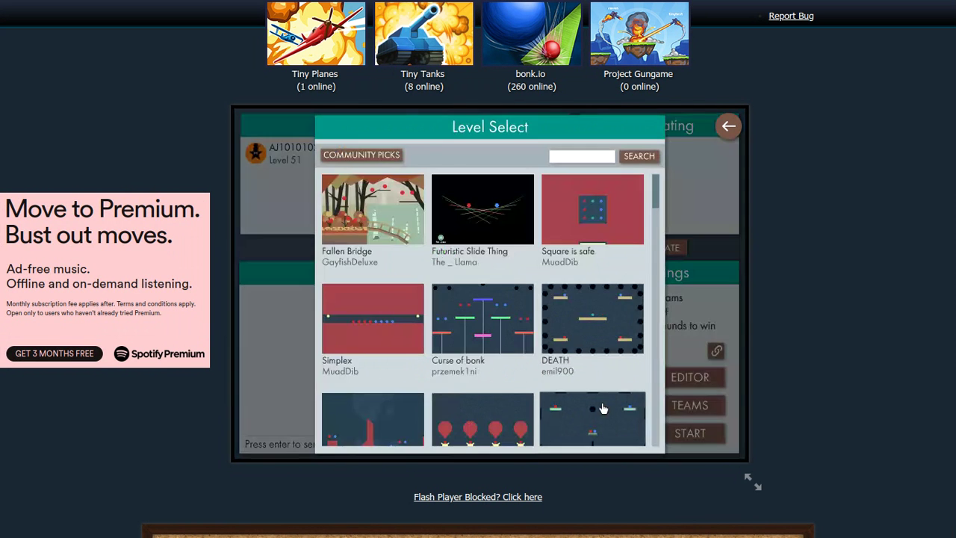
pyautogui.click(360, 155)
pyautogui.click(361, 155)
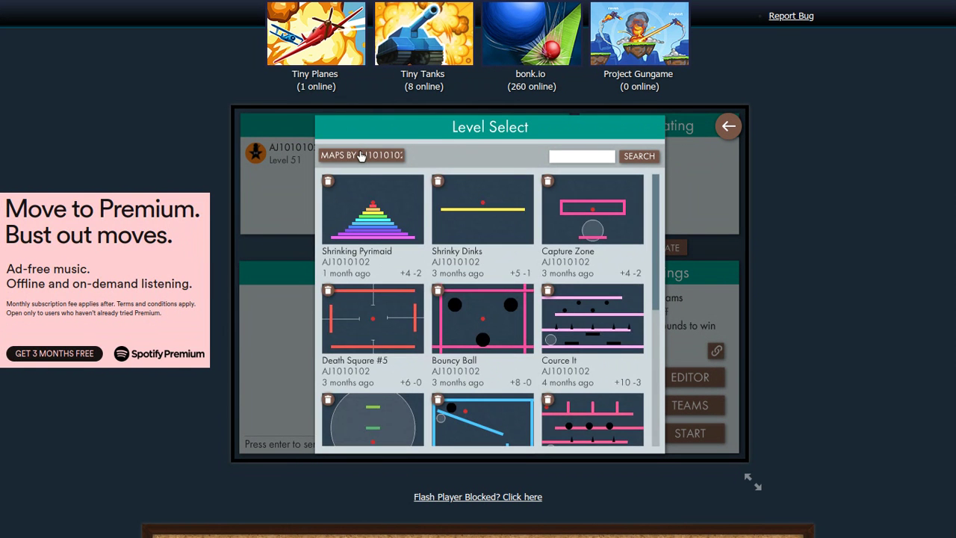
pyautogui.click(357, 217)
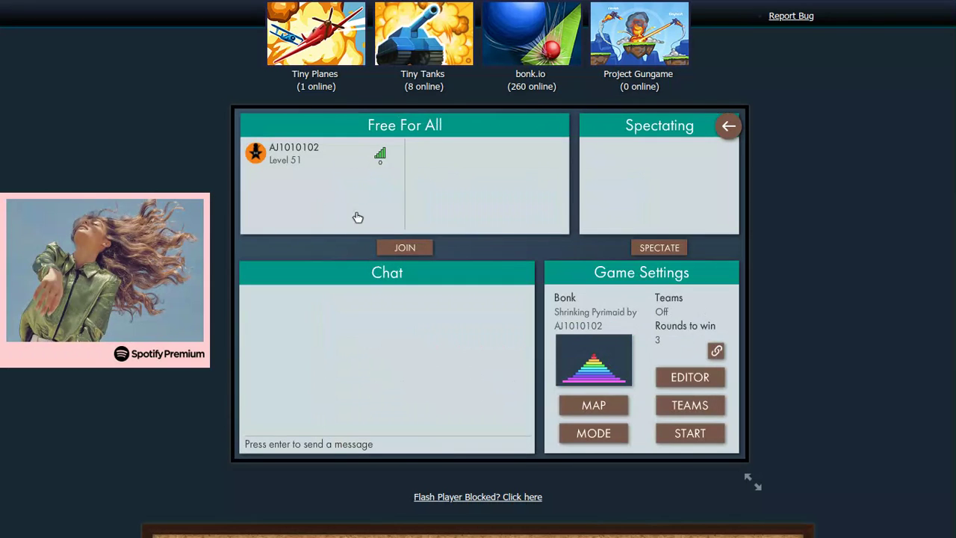
# - Play a solo test round on the pyramid map, jumping onto the tower and rolling off
pyautogui.click(671, 437)
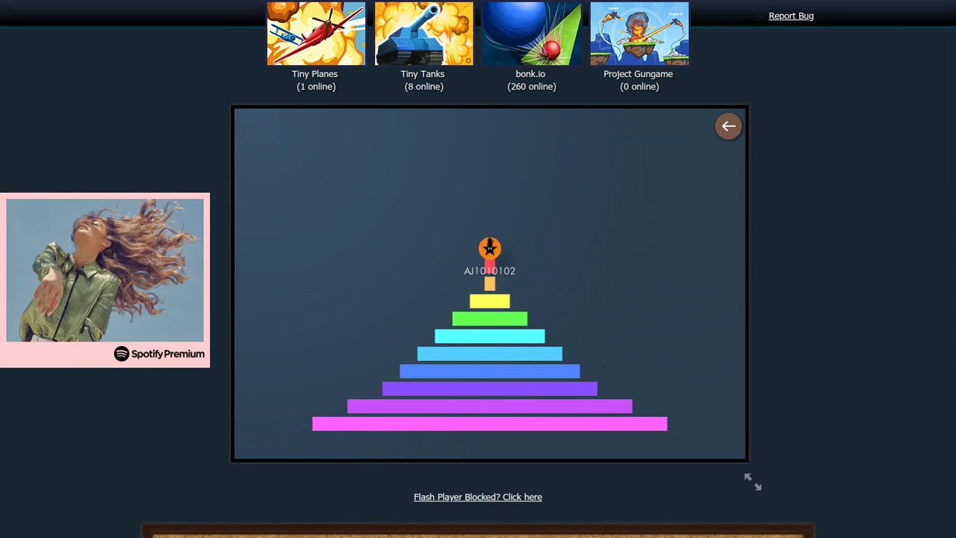
pyautogui.press('Up')
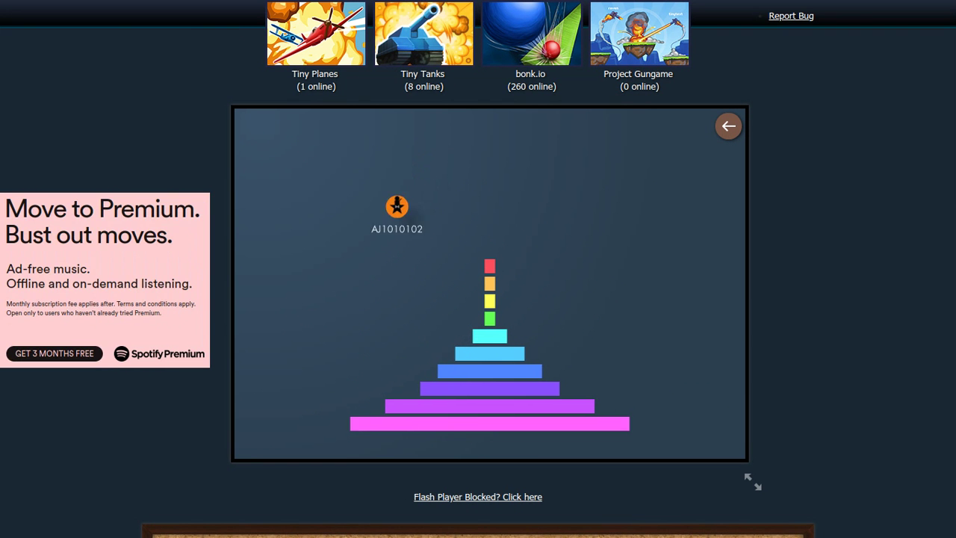
pyautogui.press('Right')
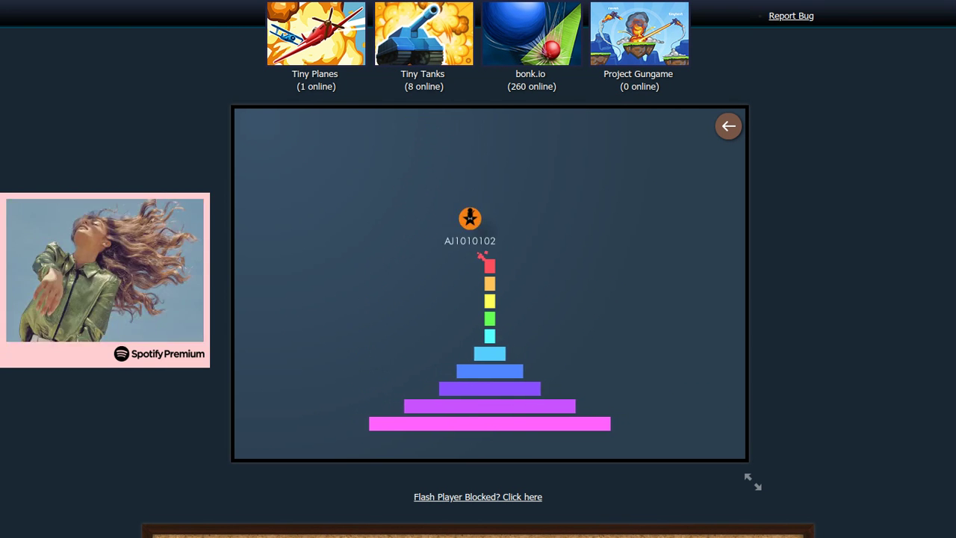
pyautogui.press('Right')
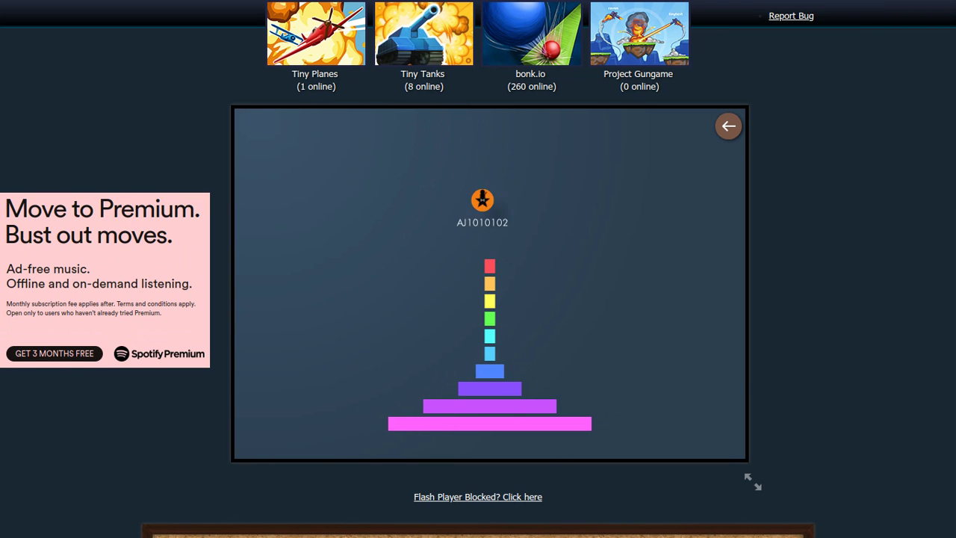
pyautogui.press('Right')
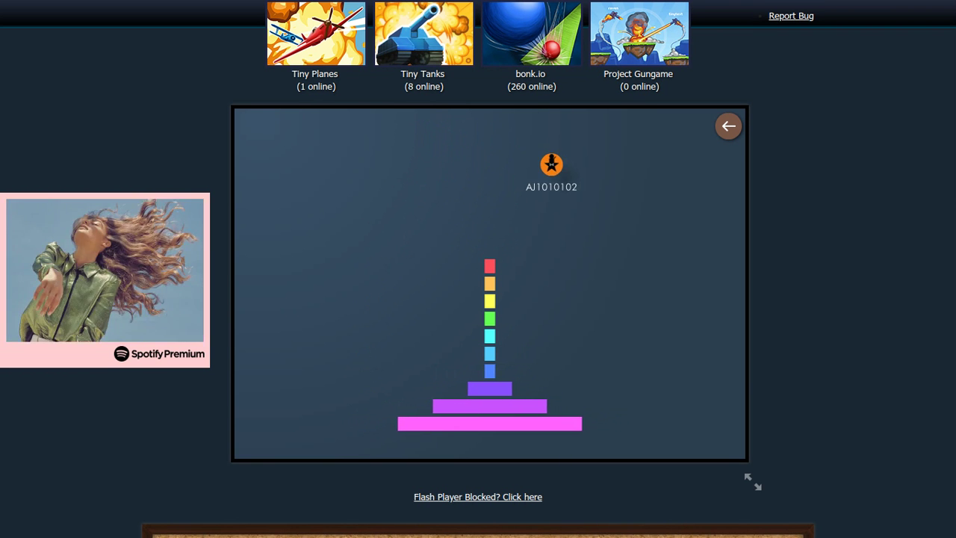
pyautogui.press('Right')
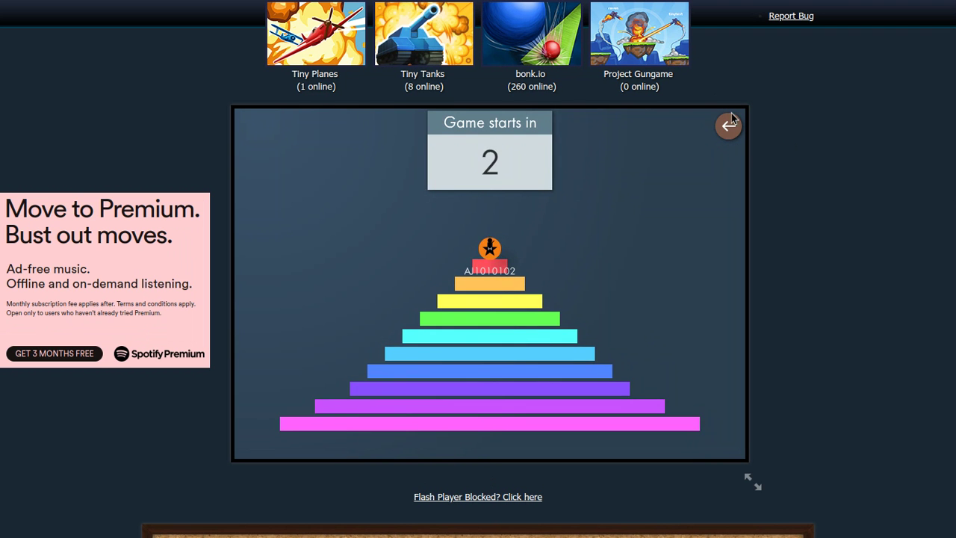
# - Go back to the lobby and confirm leaving the Shrinking Pyrimaid room
pyautogui.click(728, 126)
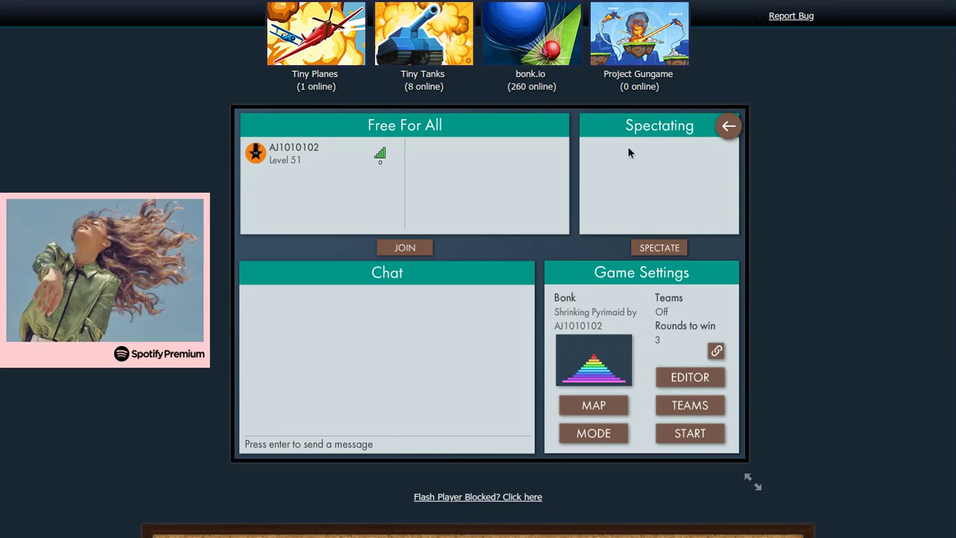
pyautogui.click(730, 127)
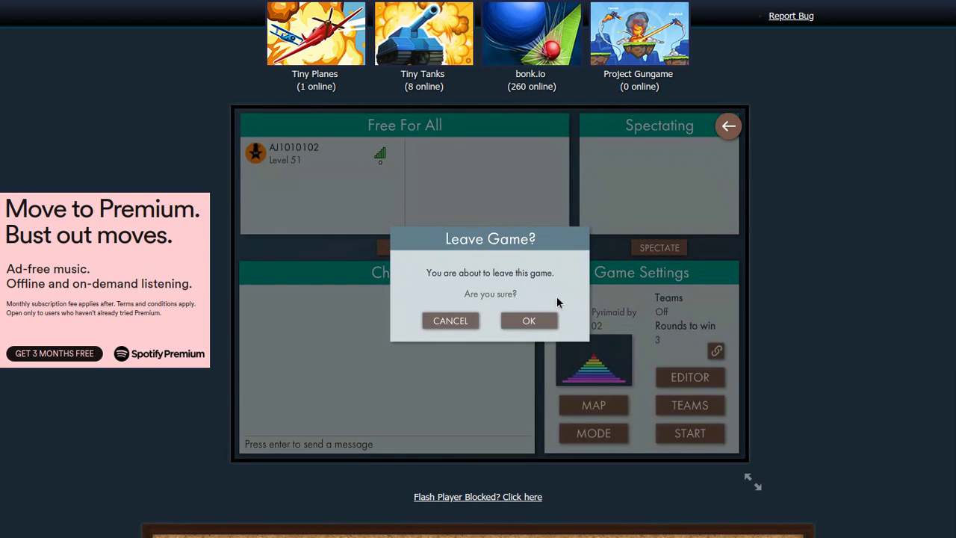
pyautogui.click(544, 322)
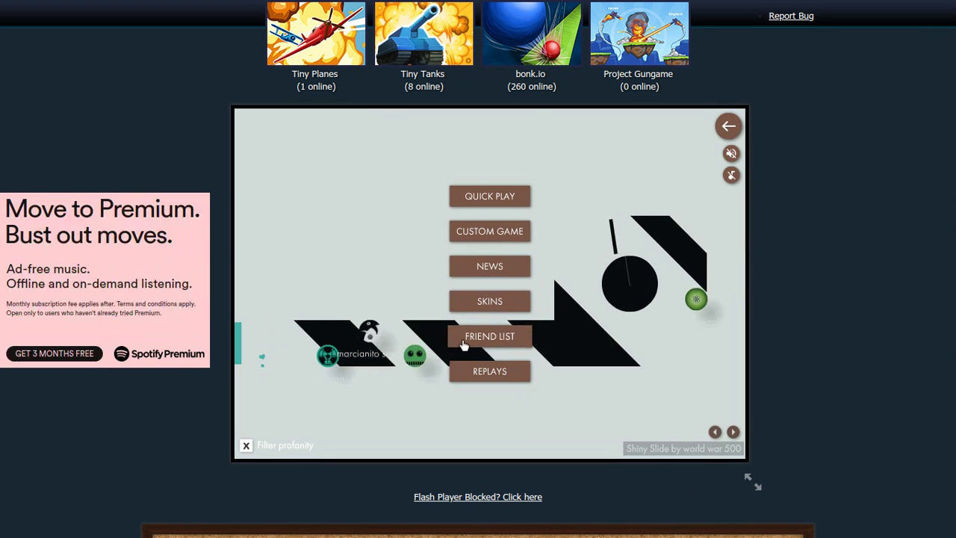
# - Open the Friends dialog from the main menu's FRIEND LIST button
pyautogui.click(464, 343)
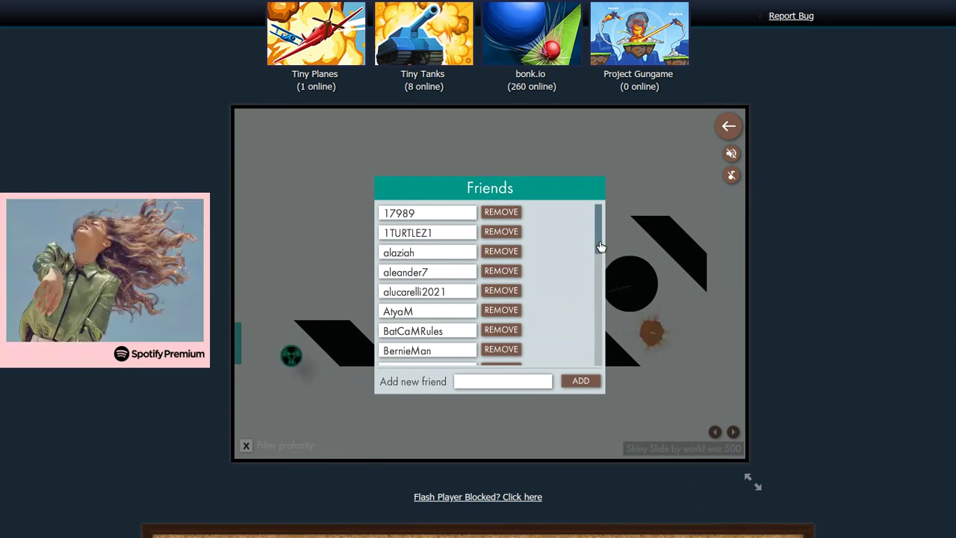
pyautogui.scroll(-2, 597, 243)
pyautogui.scroll(-2, 597, 243)
pyautogui.scroll(1, 599, 244)
pyautogui.scroll(3, 599, 244)
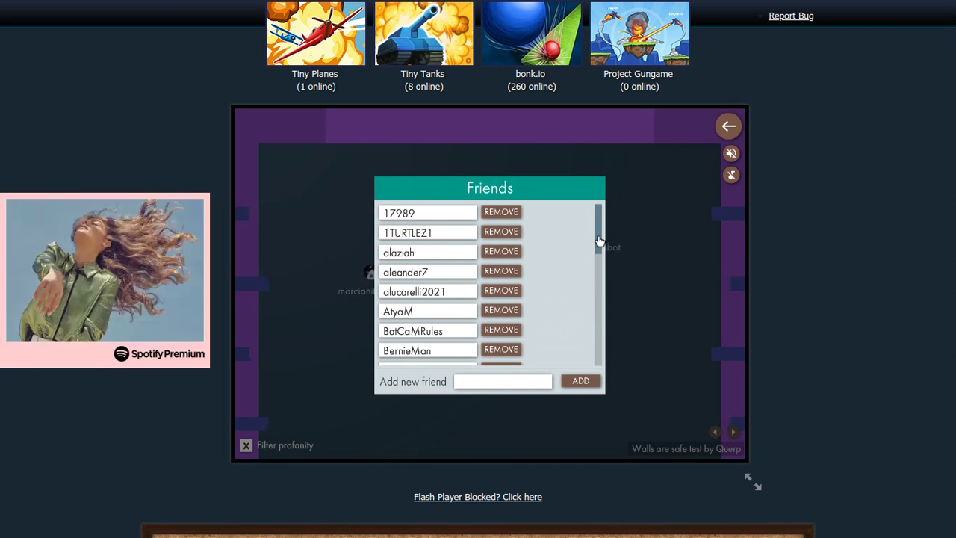
pyautogui.moveTo(598, 236); pyautogui.dragTo(600, 263)
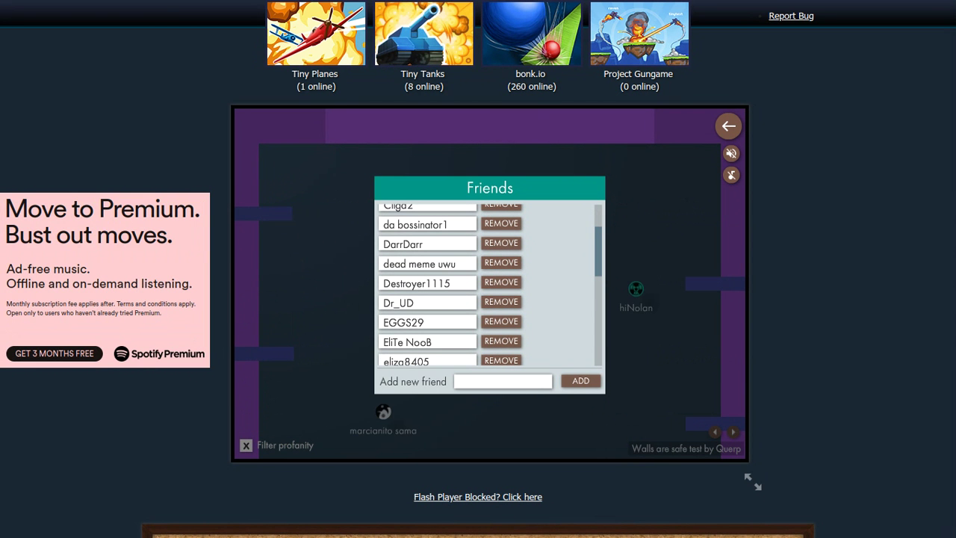
pyautogui.moveTo(599, 263); pyautogui.dragTo(600, 271)
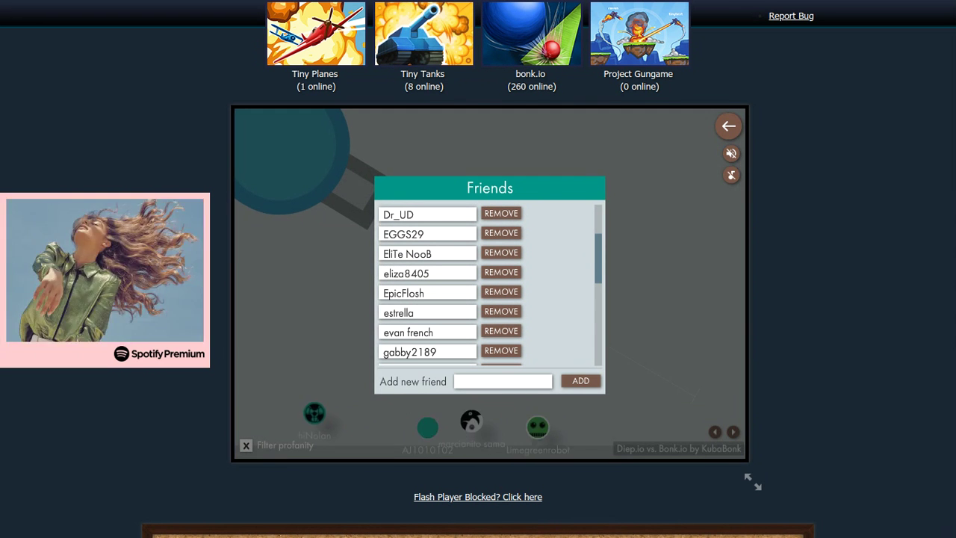
pyautogui.scroll(-2, 489, 284)
pyautogui.scroll(-2, 489, 284)
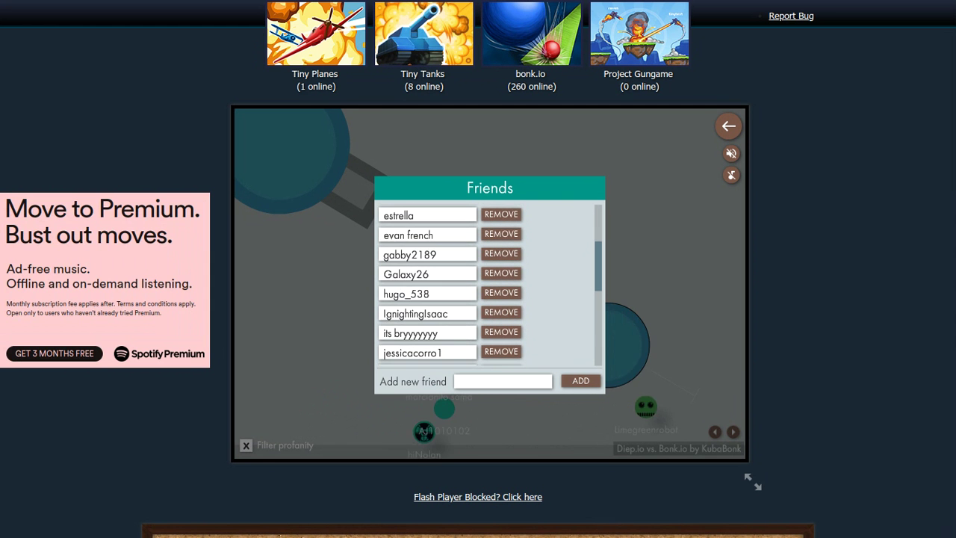
pyautogui.scroll(-1, 489, 284)
pyautogui.scroll(-2, 489, 284)
pyautogui.scroll(-1, 598, 291)
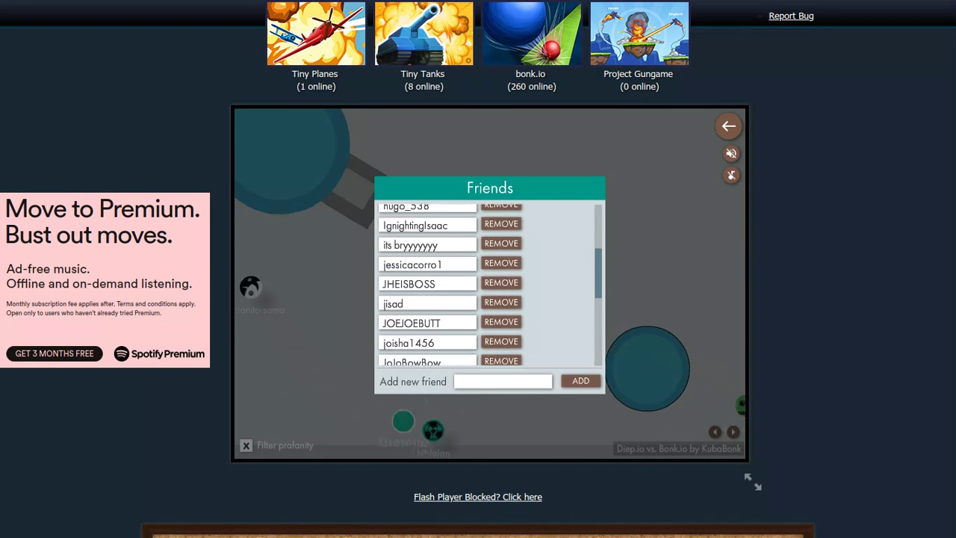
pyautogui.scroll(-2, 598, 292)
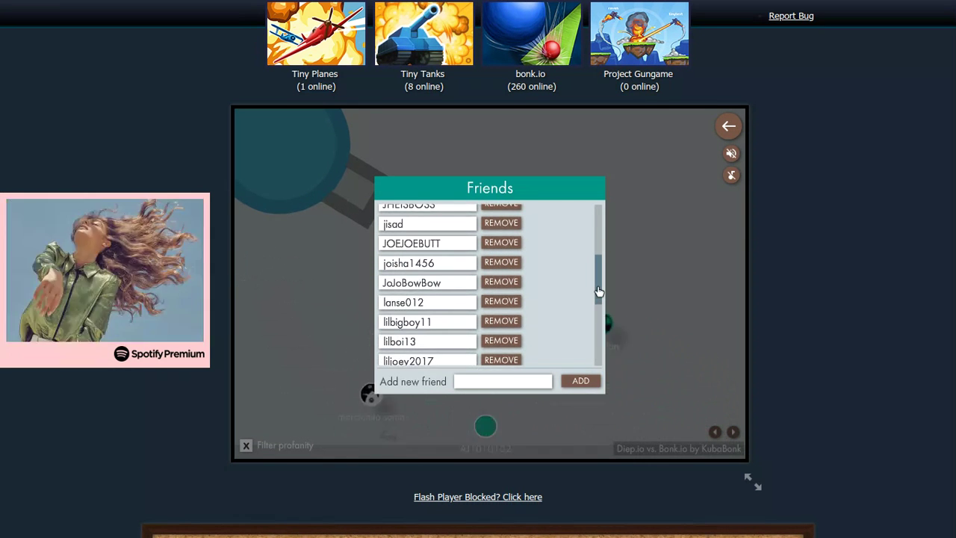
pyautogui.scroll(-3, 597, 301)
pyautogui.scroll(-1, 598, 301)
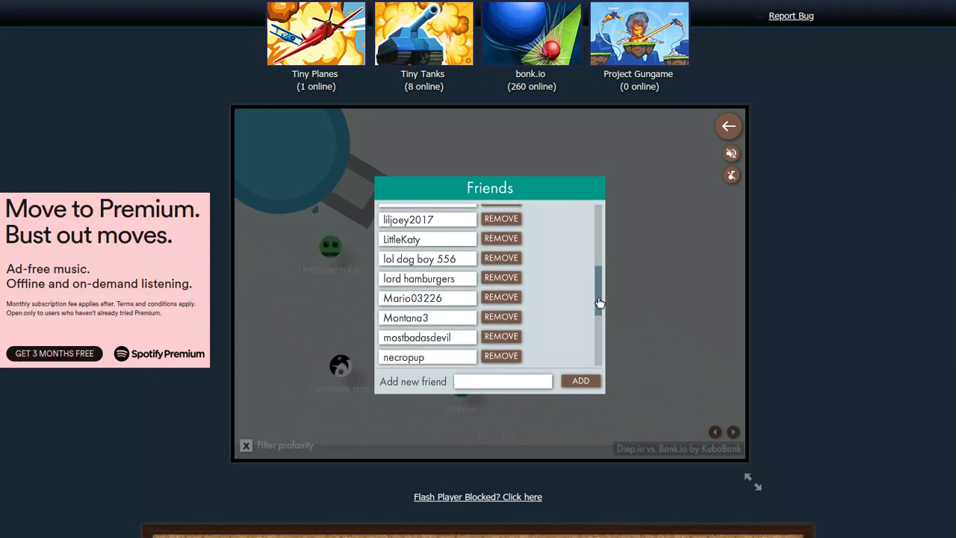
pyautogui.scroll(-2, 600, 312)
pyautogui.scroll(-1, 599, 312)
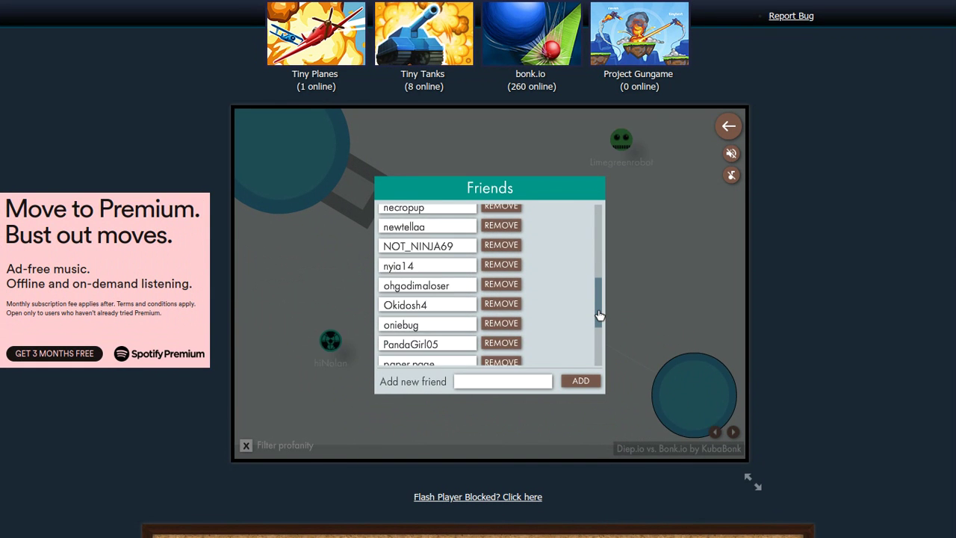
pyautogui.scroll(-1, 600, 313)
pyautogui.scroll(-1, 599, 314)
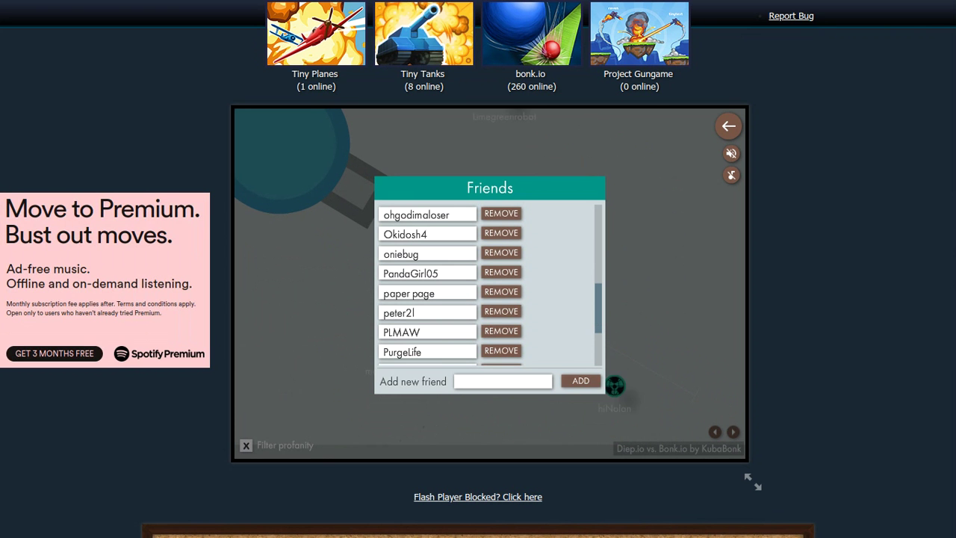
pyautogui.scroll(-1, 489, 283)
pyautogui.scroll(-1, 489, 284)
pyautogui.scroll(-2, 602, 340)
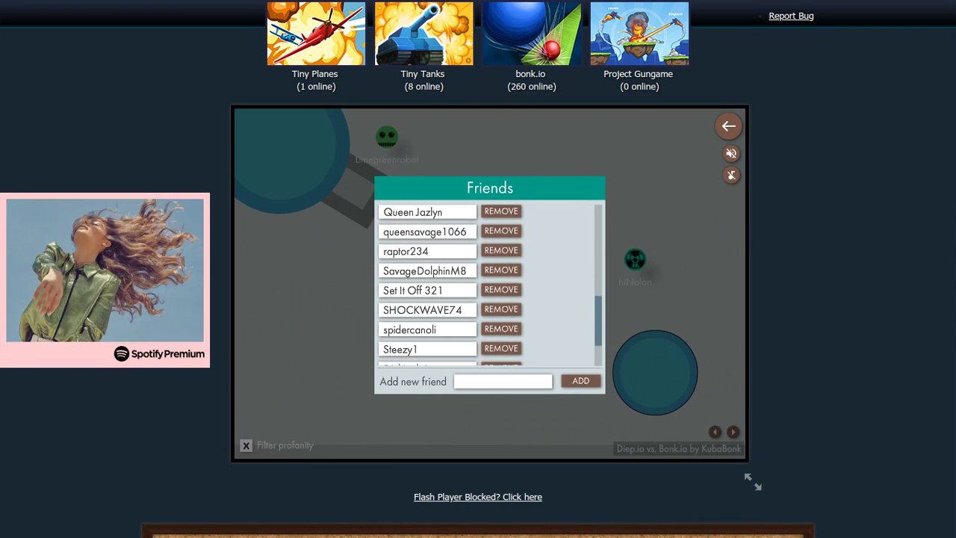
pyautogui.scroll(-1, 601, 340)
pyautogui.scroll(-1, 602, 340)
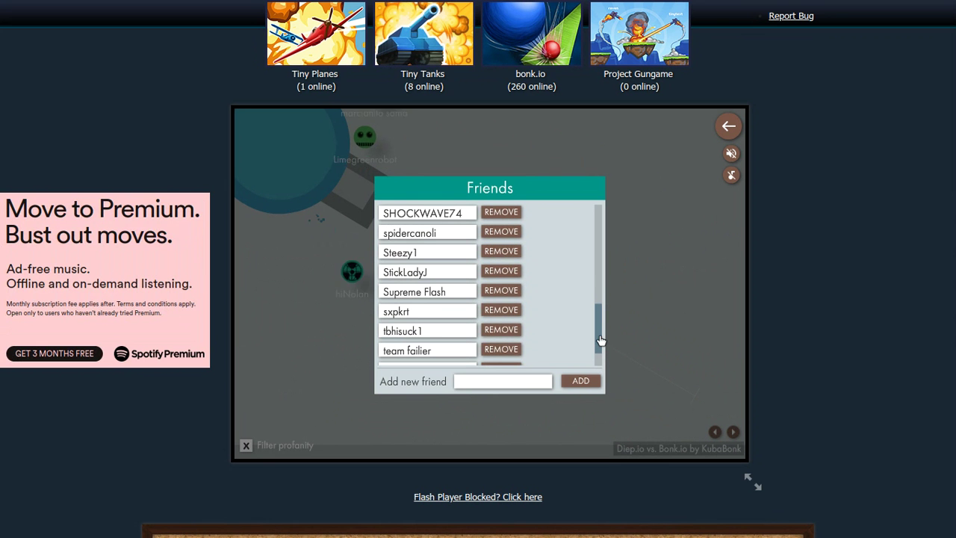
pyautogui.scroll(-1, 601, 340)
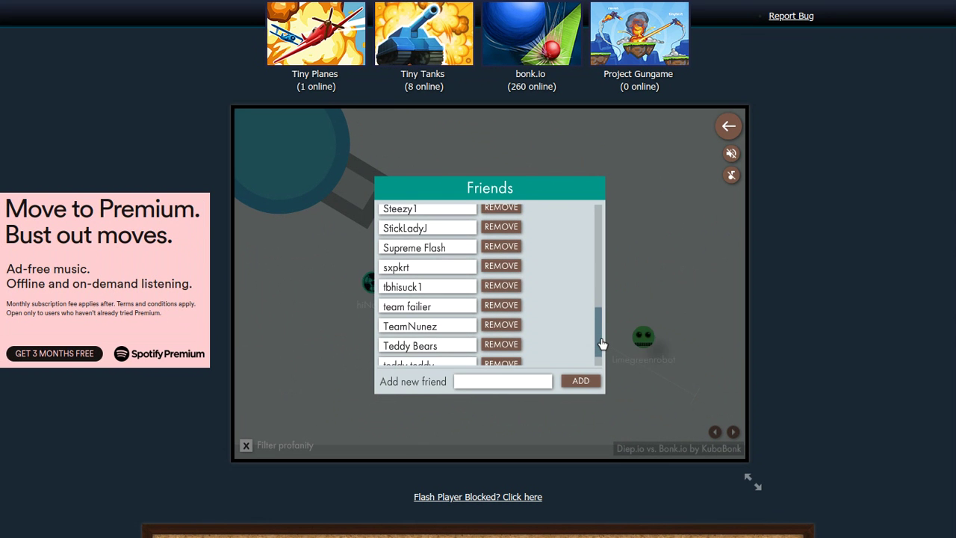
pyautogui.scroll(-1, 602, 344)
pyautogui.scroll(-2, 602, 344)
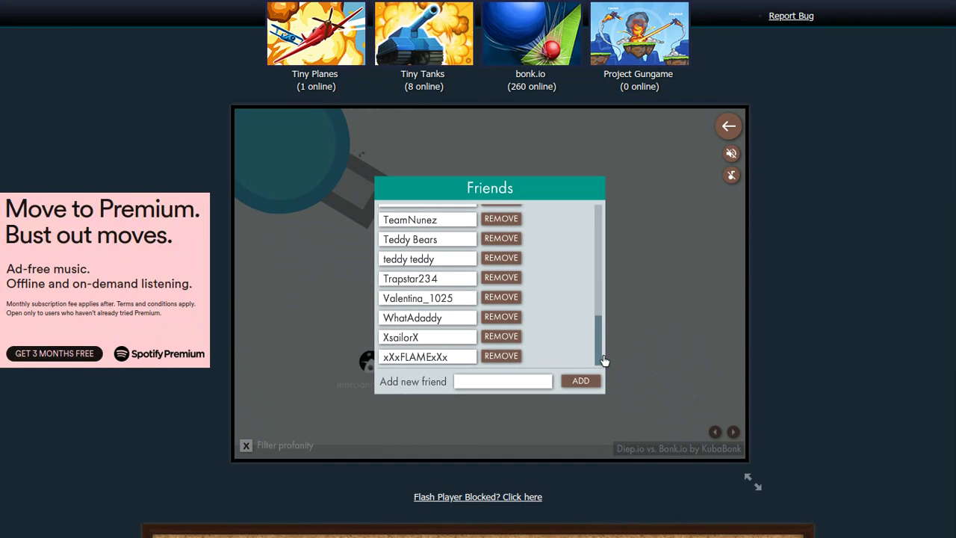
# - Close the Friends dialog with the top-right back arrow
pyautogui.click(728, 128)
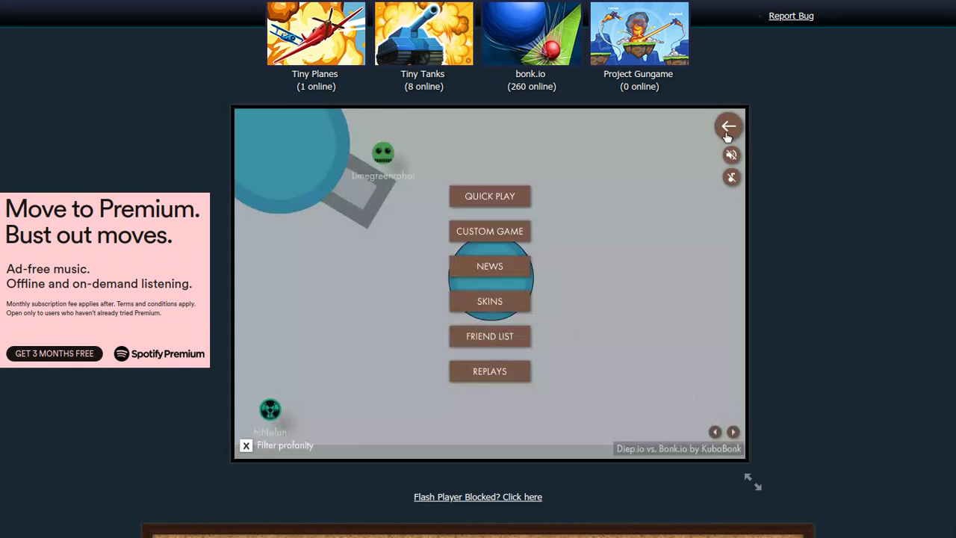